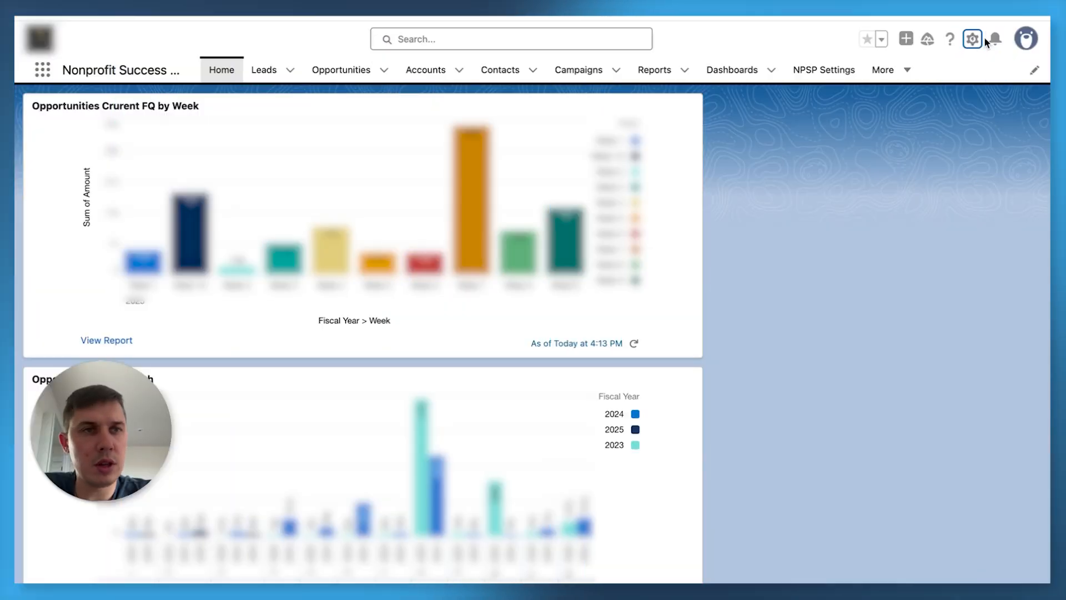
Step: Find the Data Import Wizard in Setup by searching for "data import" and launch it
click(972, 39)
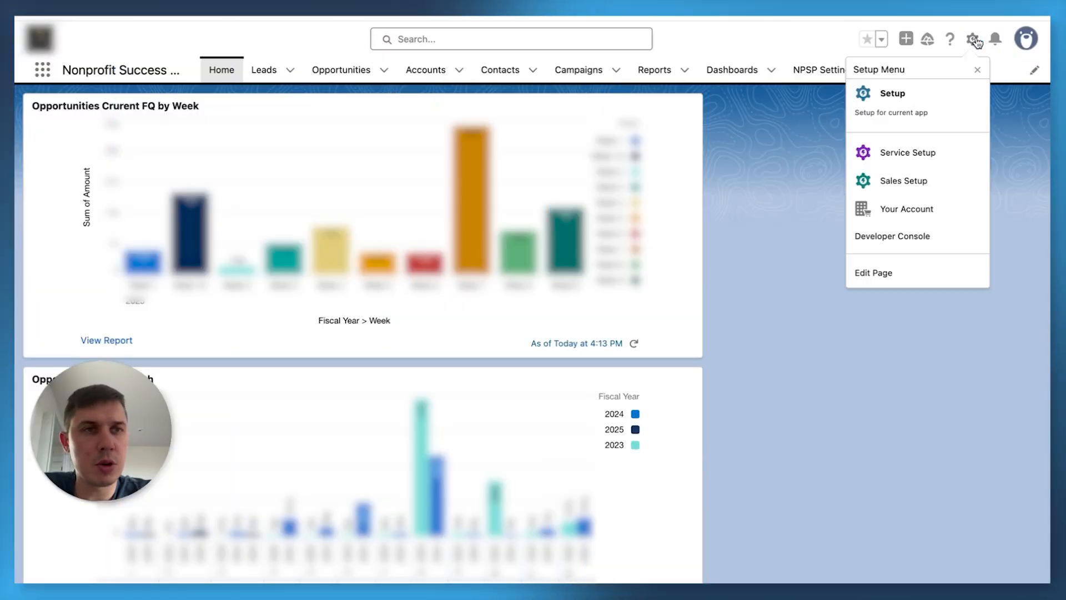
click(889, 93)
click(90, 107)
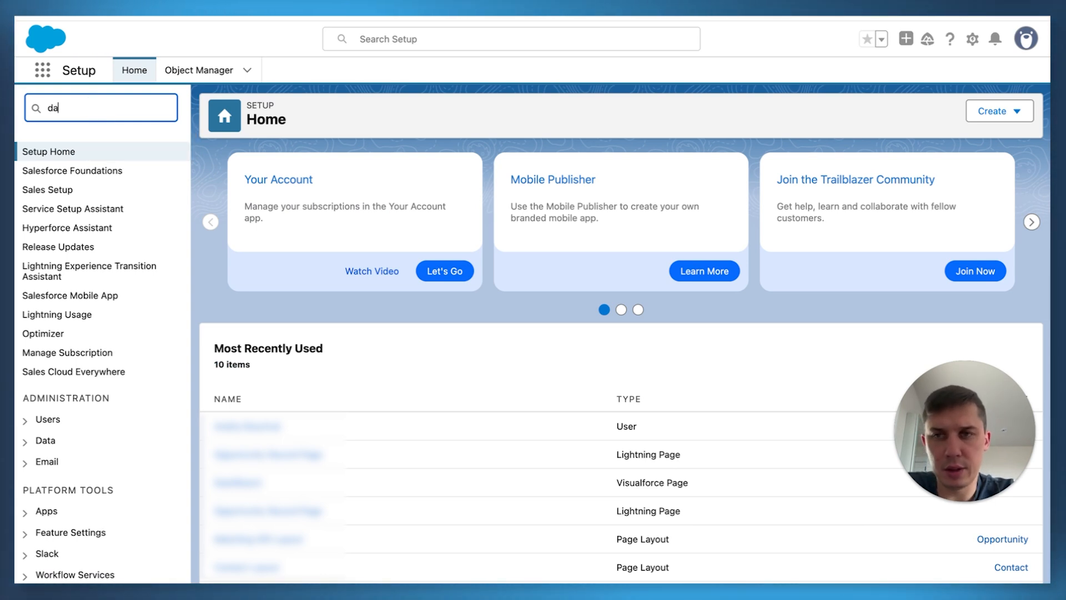
text(data import)
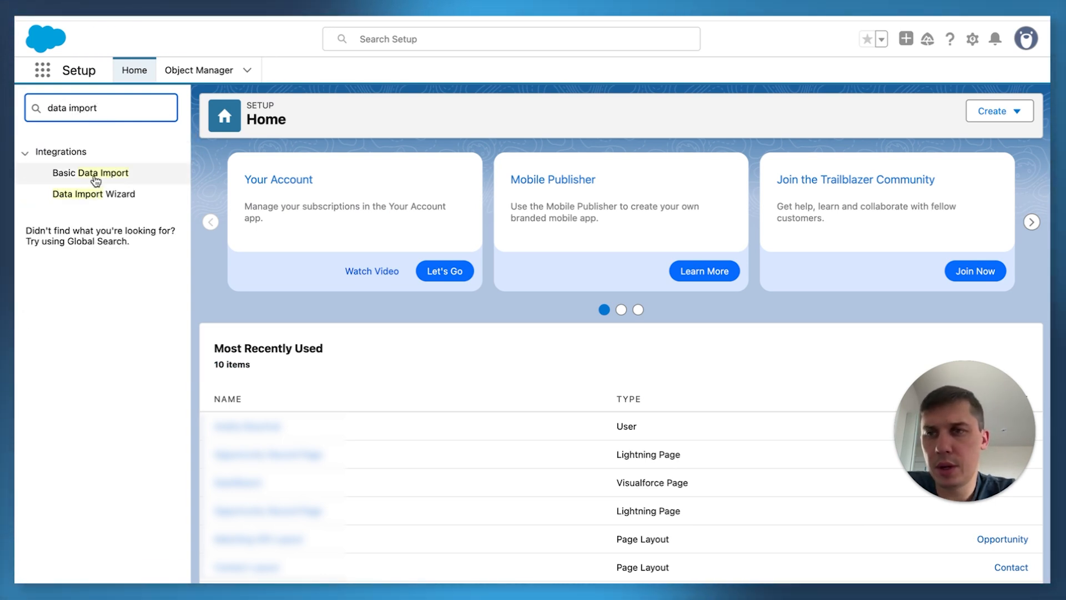
click(85, 195)
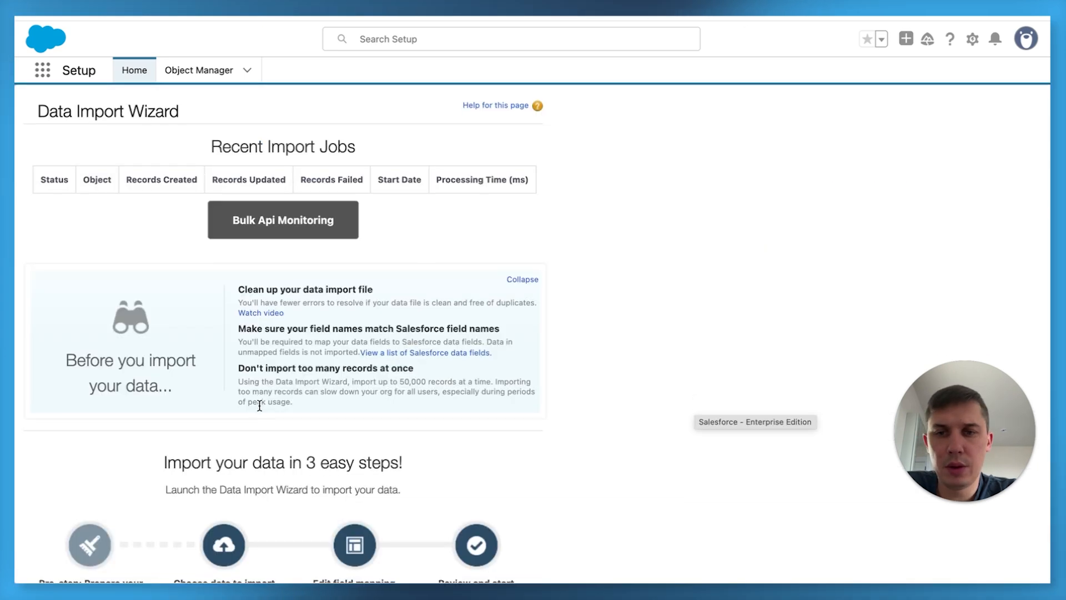
scroll(259, 405, down, 5)
click(272, 416)
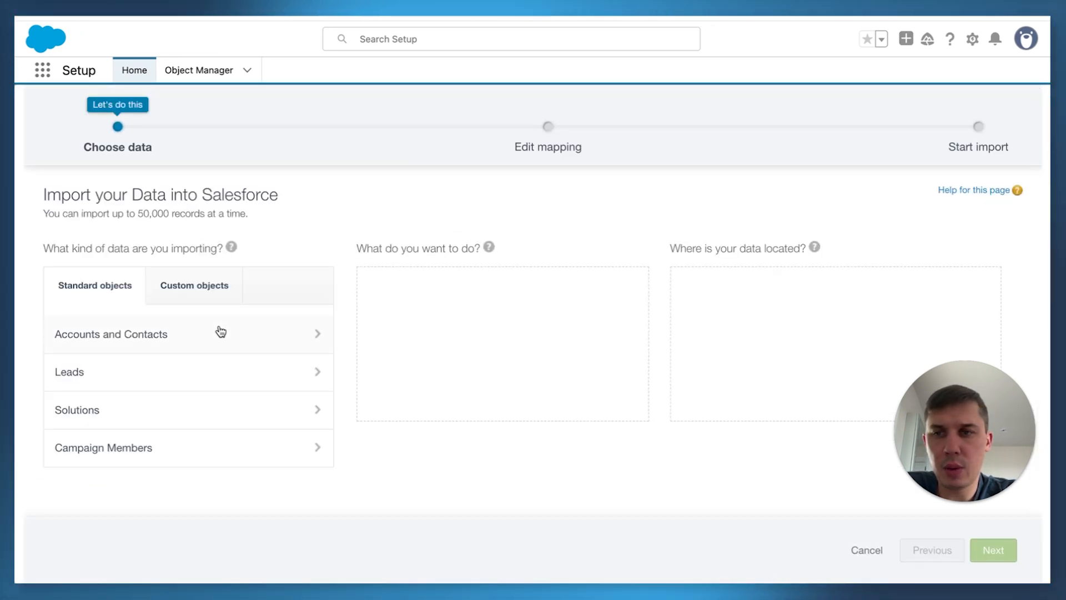
Step: Choose Accounts and Contacts as the data to import and Add new records as the operation
click(119, 346)
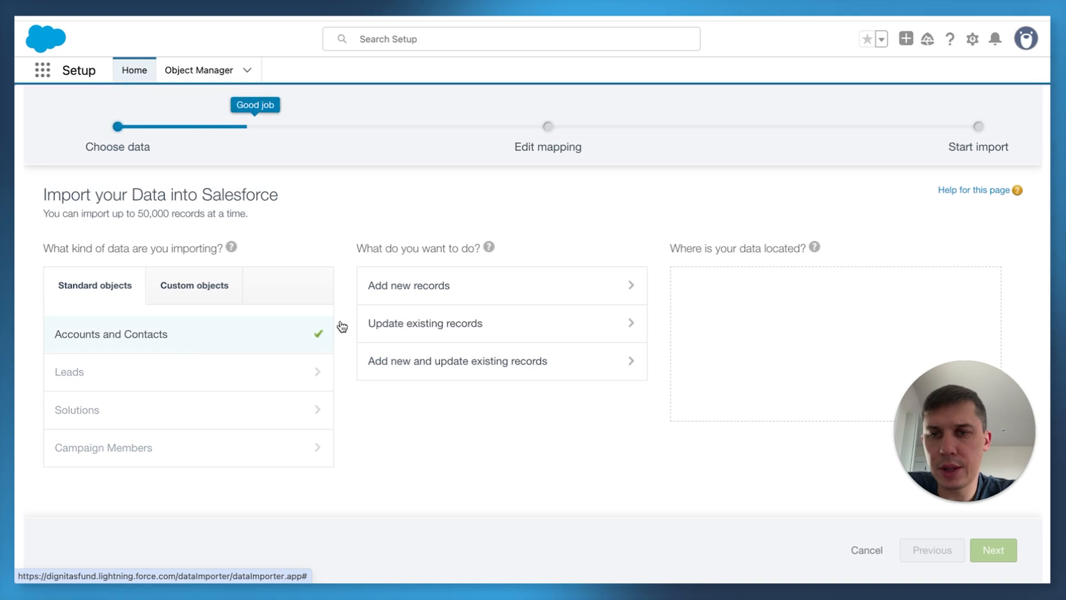
click(510, 296)
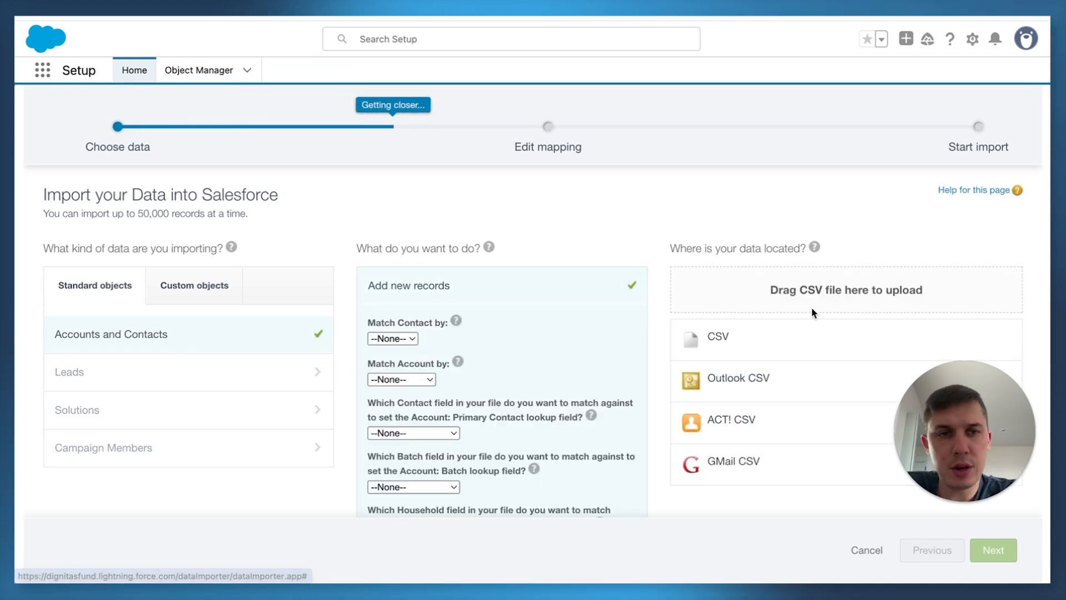
scroll(785, 277, down, 3)
scroll(784, 278, up, 3)
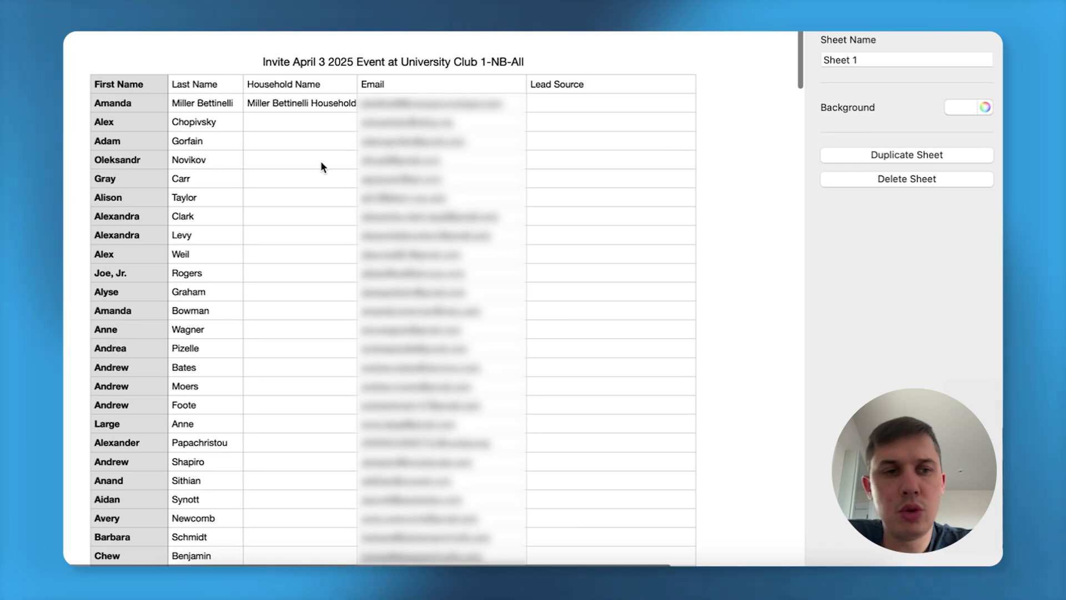
Step: Switch to the April 3 2025 event invite spreadsheet in Numbers and widen the Household Name column to fit its text
click(141, 87)
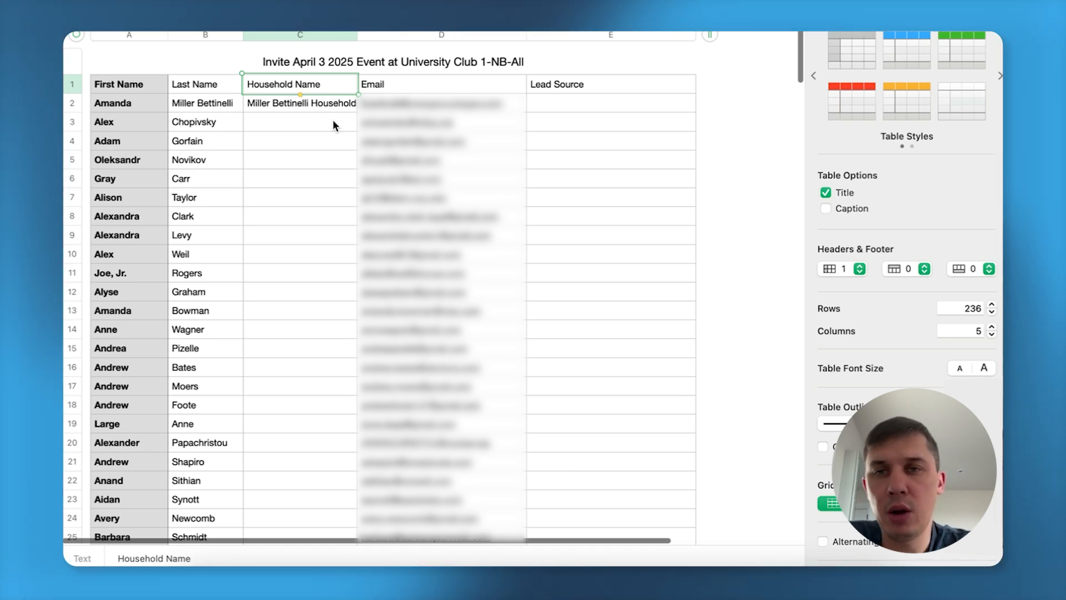
click(397, 89)
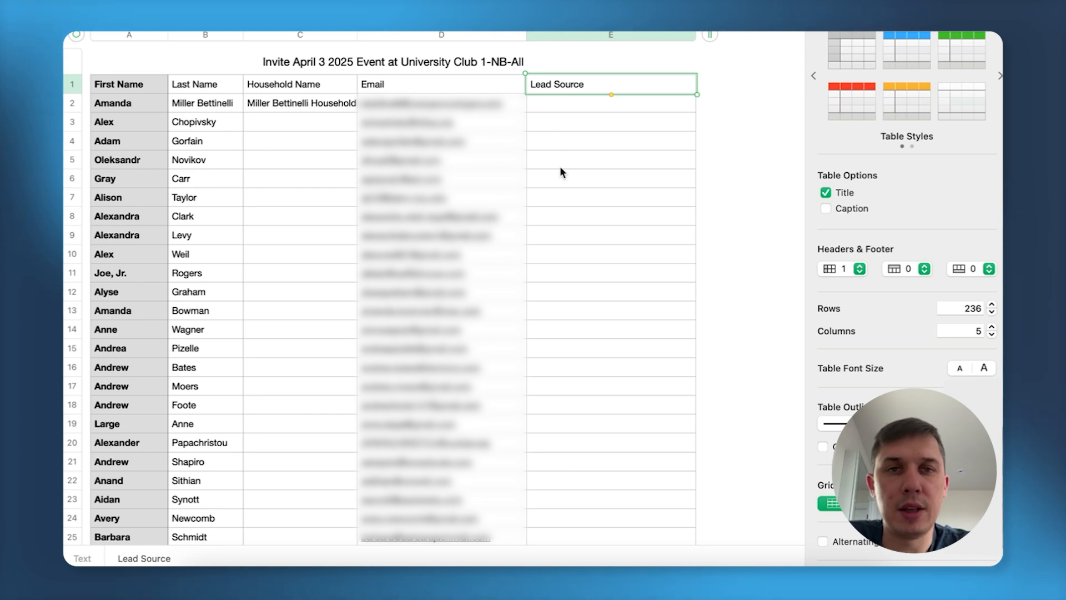
click(300, 84)
drag(357, 36, 394, 36)
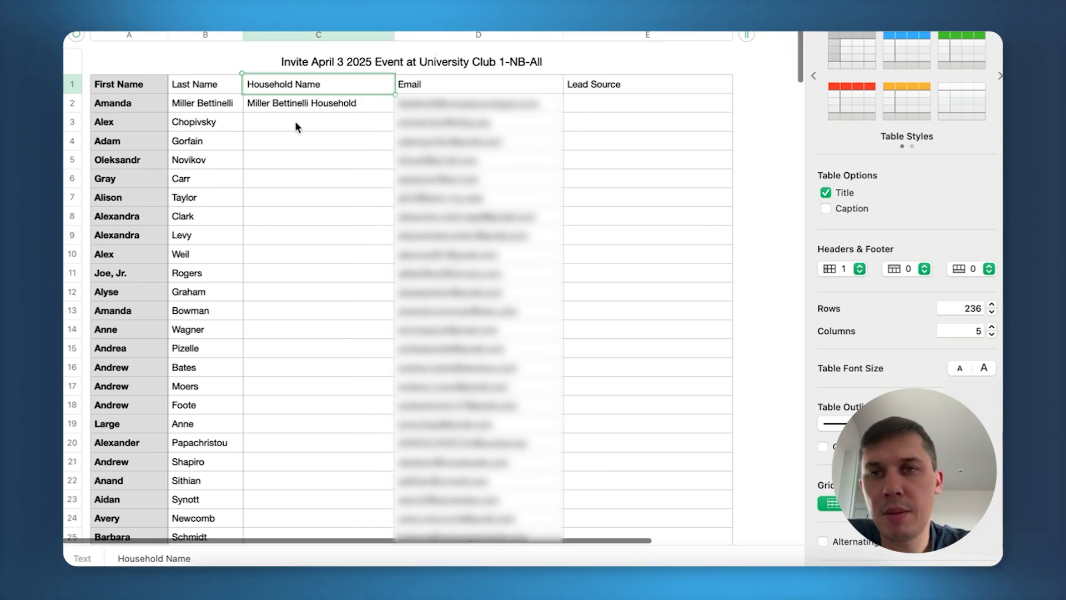
Step: Enter the formula CONCATENATE(B3," Household") in cell C3 to build the household name from the last name
click(315, 120)
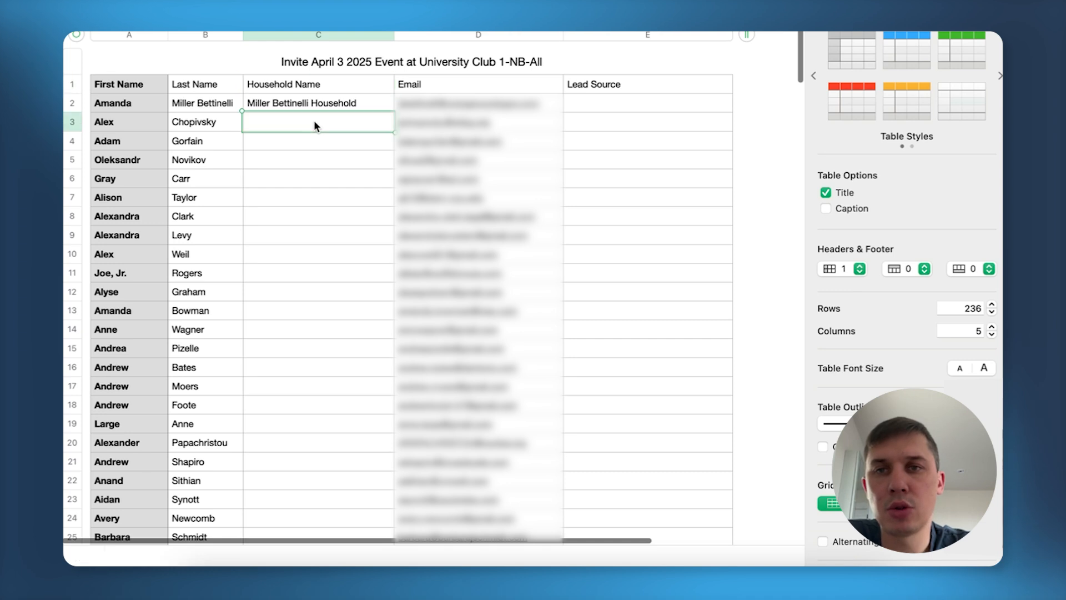
text(=)
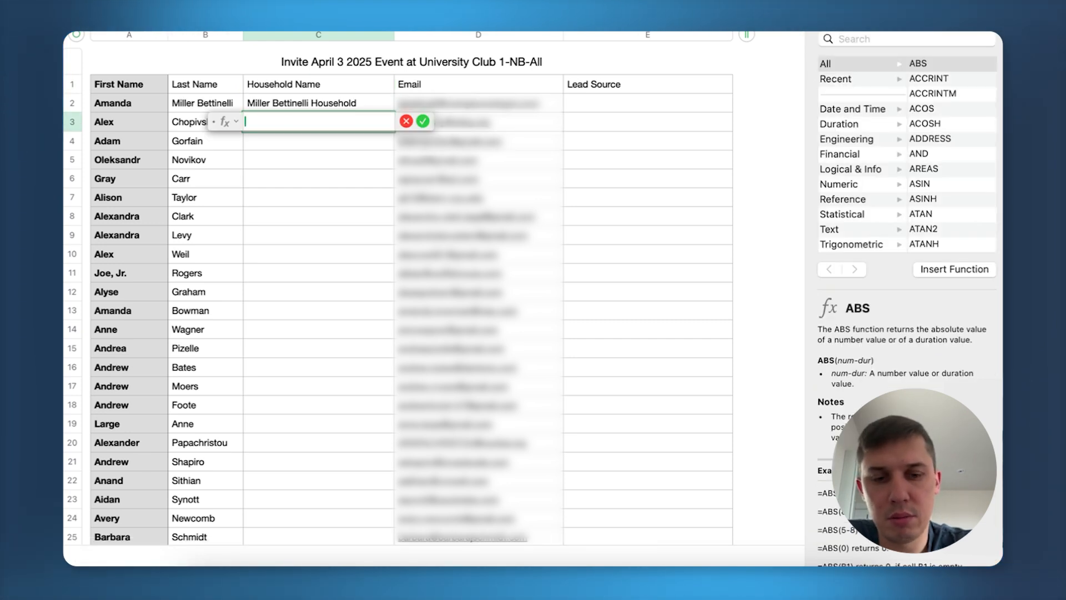
text(con)
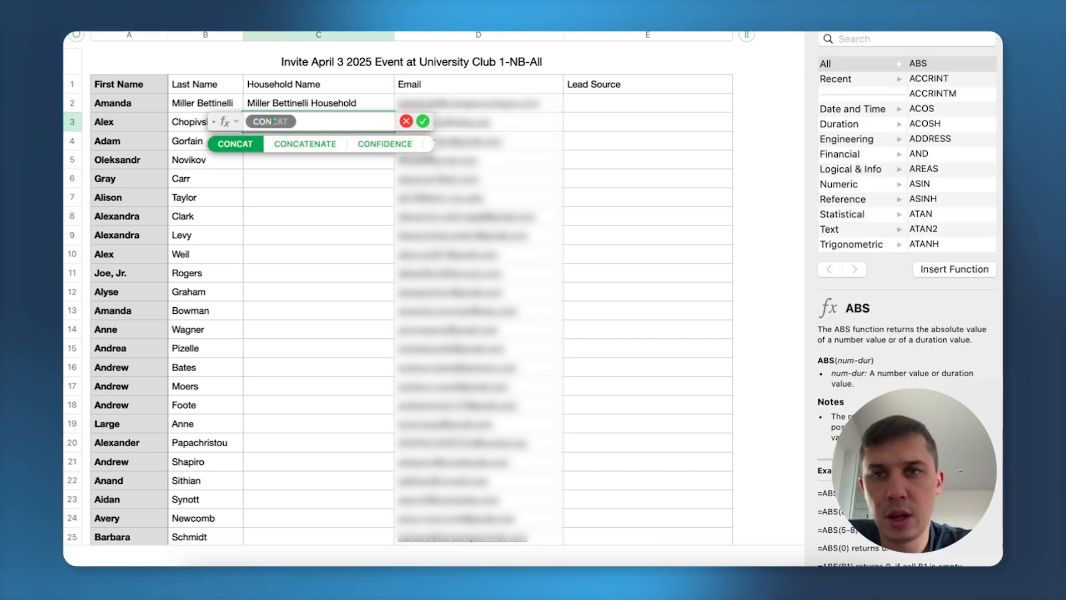
click(304, 147)
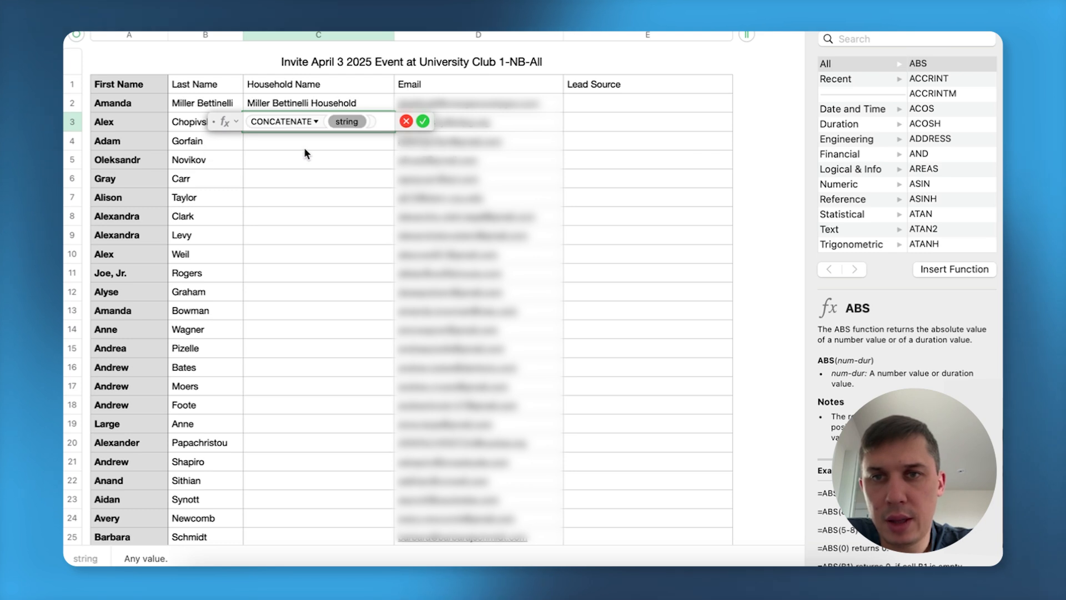
click(188, 121)
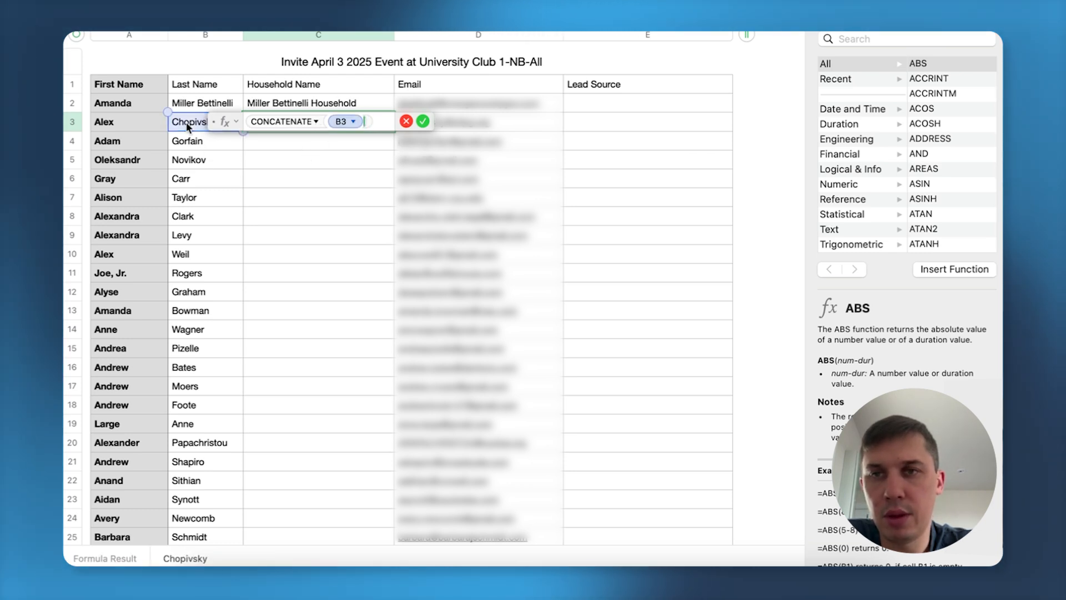
text(,)
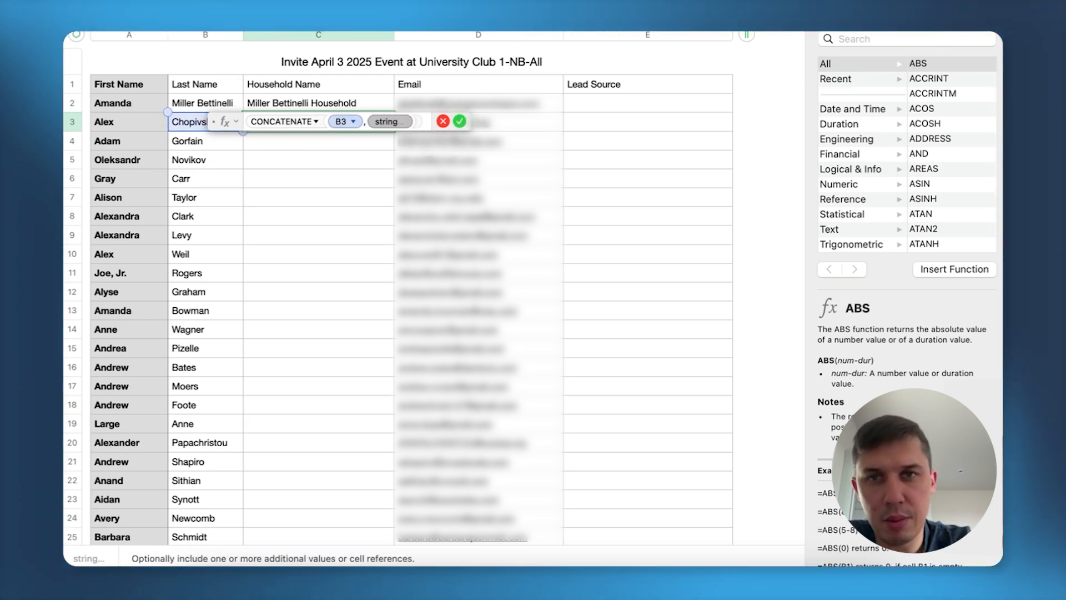
text(")
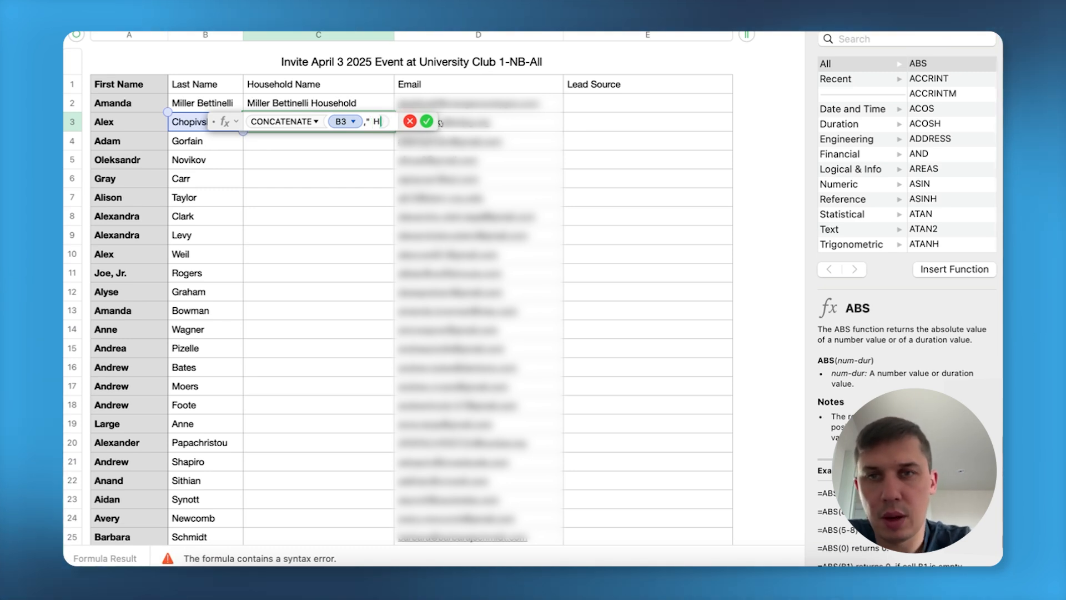
text( Household")
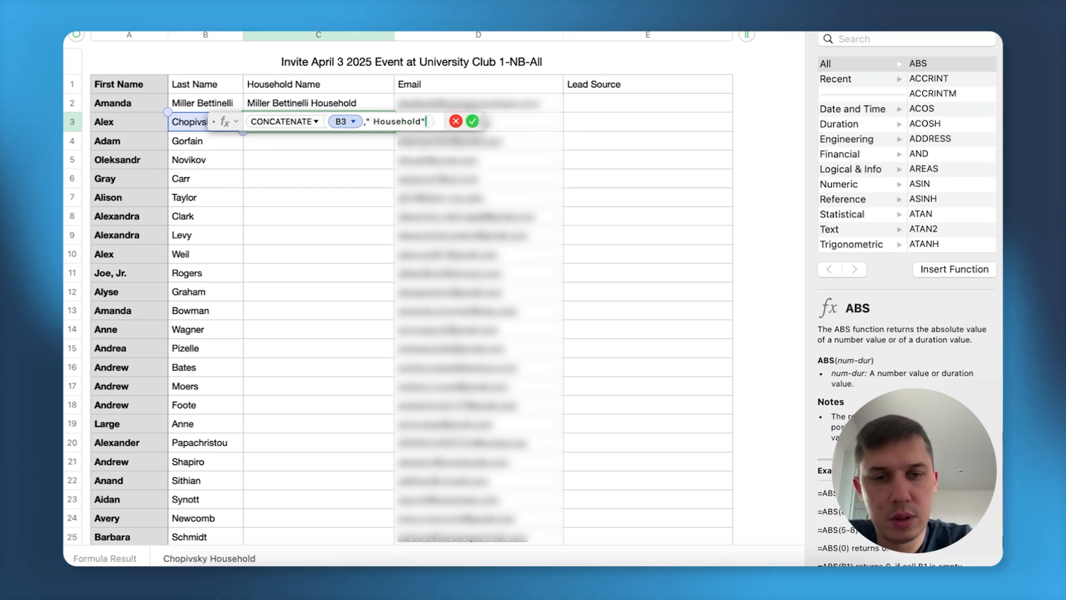
key(Return)
Step: Fill the C3 household formula down the Household Name column to the last contact row
click(378, 126)
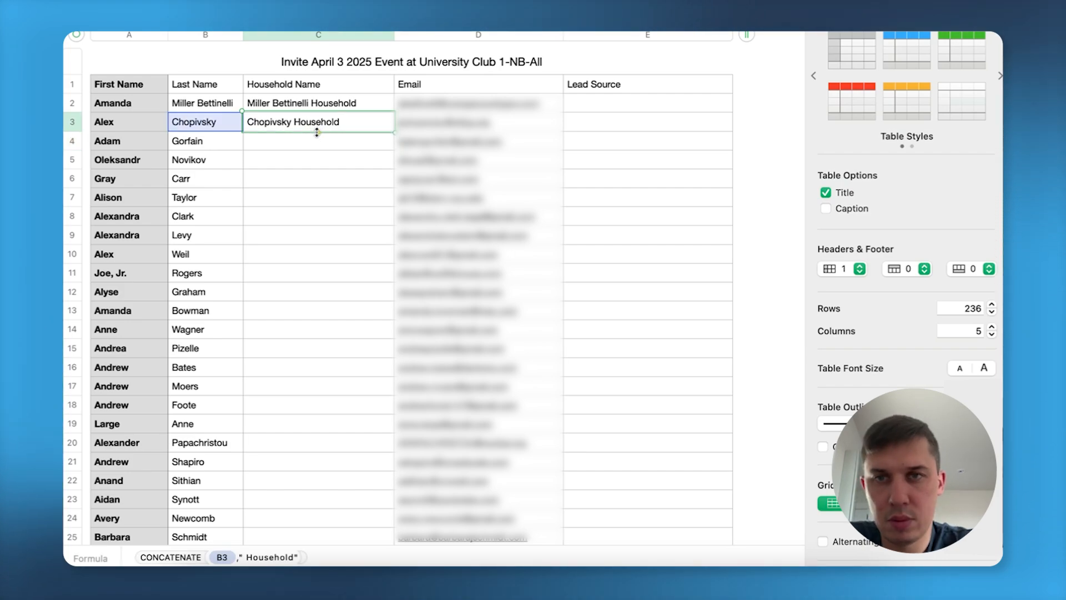
drag(318, 133, 363, 201)
scroll(363, 201, up, 10)
scroll(363, 205, up, 20)
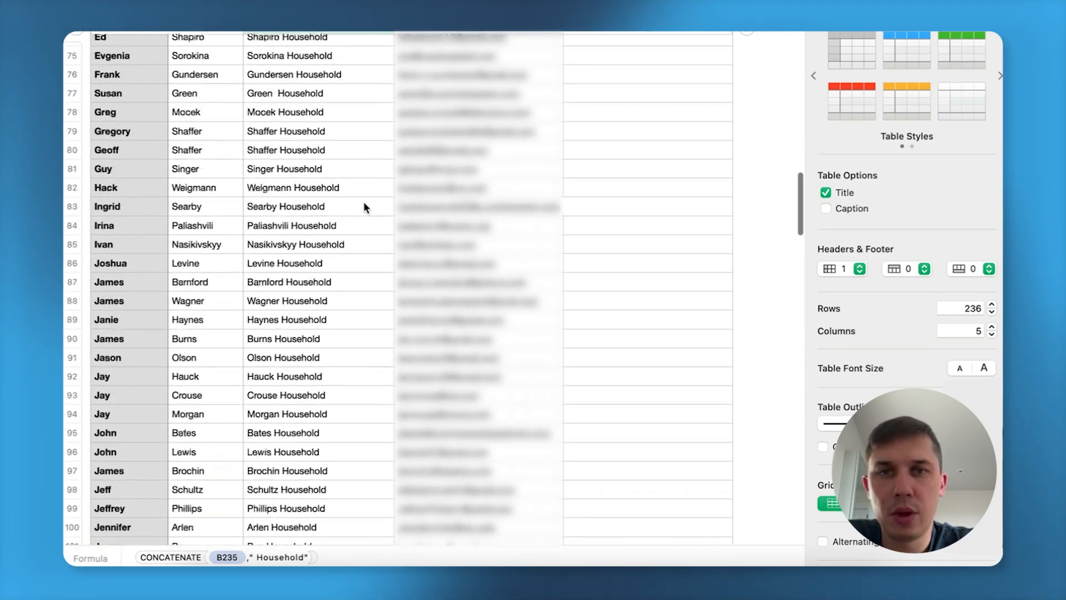
scroll(364, 205, up, 3)
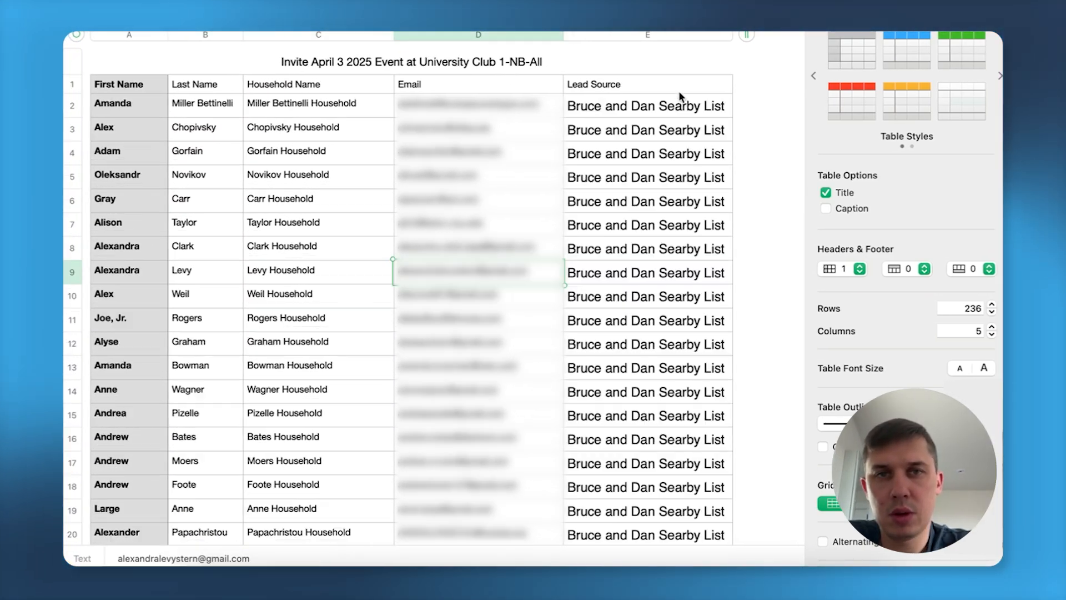
Step: Check the First Name, Last Name, Household Name and Lead Source column headers and export the spreadsheet to CSV
click(672, 72)
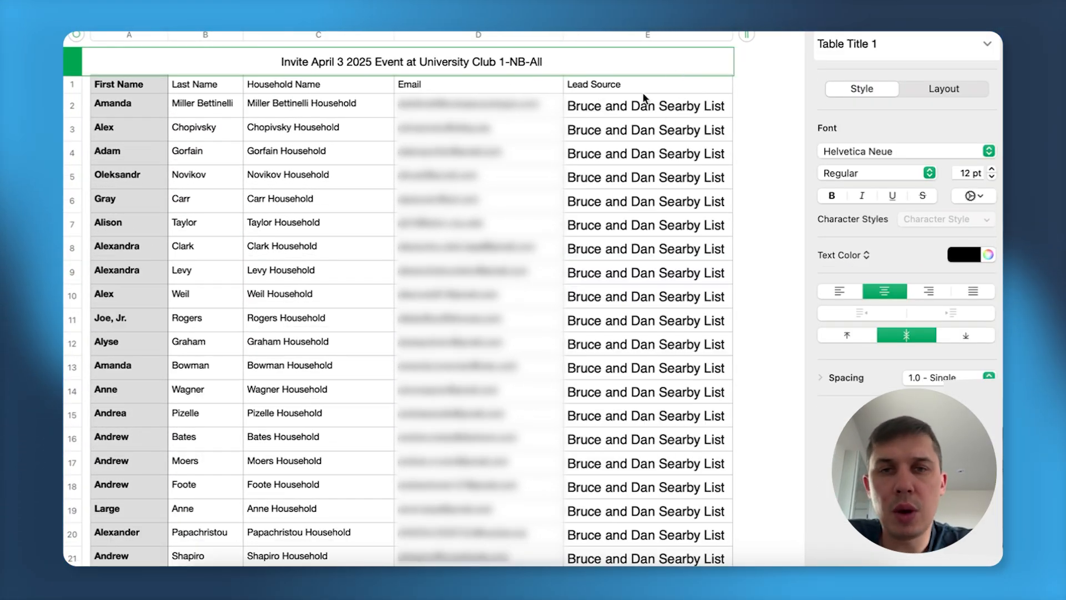
click(140, 89)
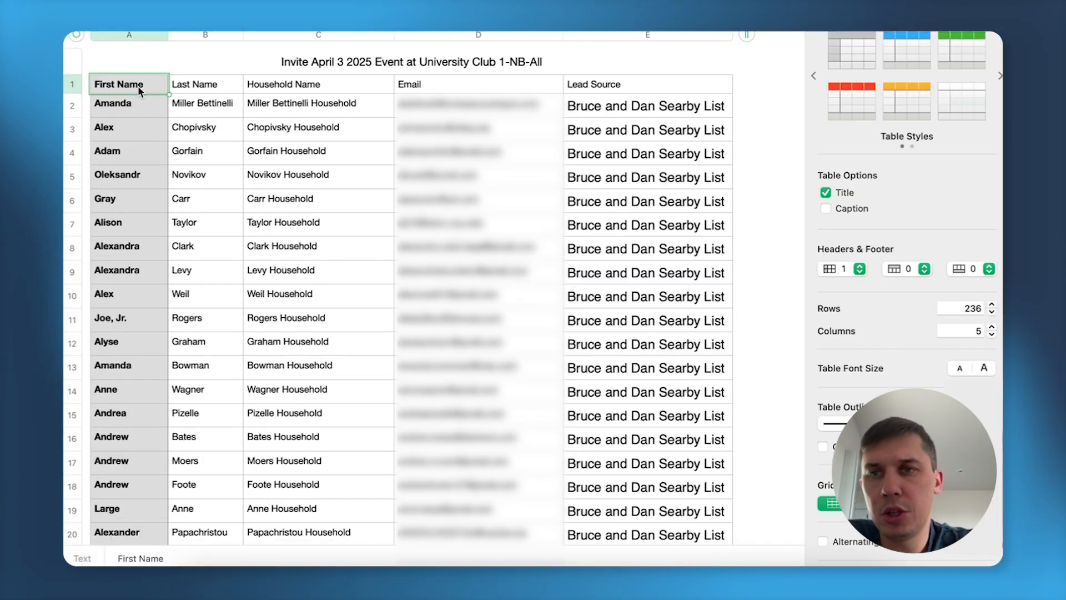
click(195, 88)
click(265, 87)
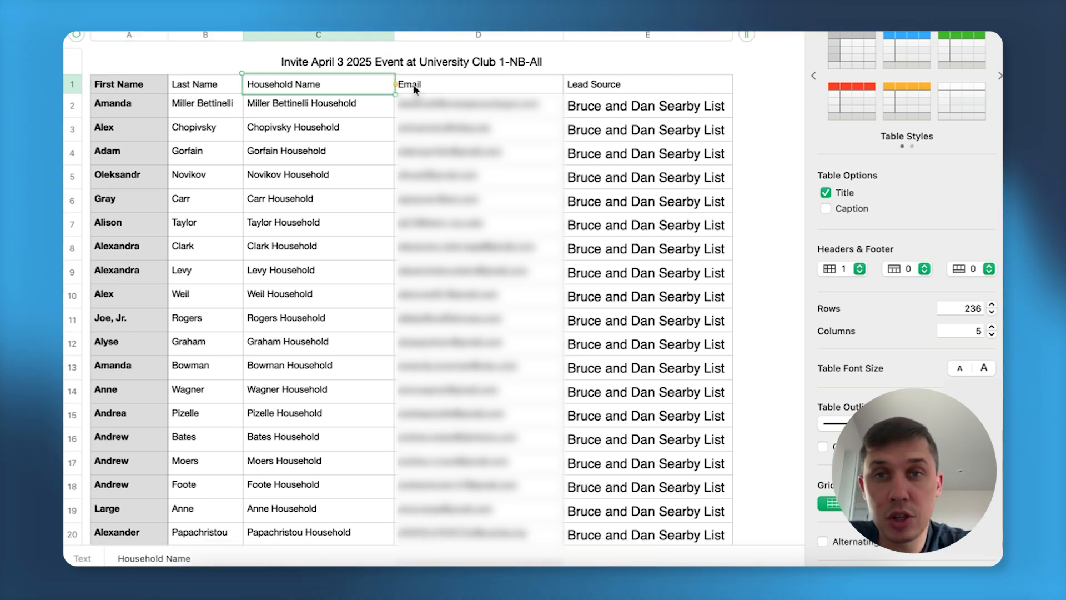
click(627, 87)
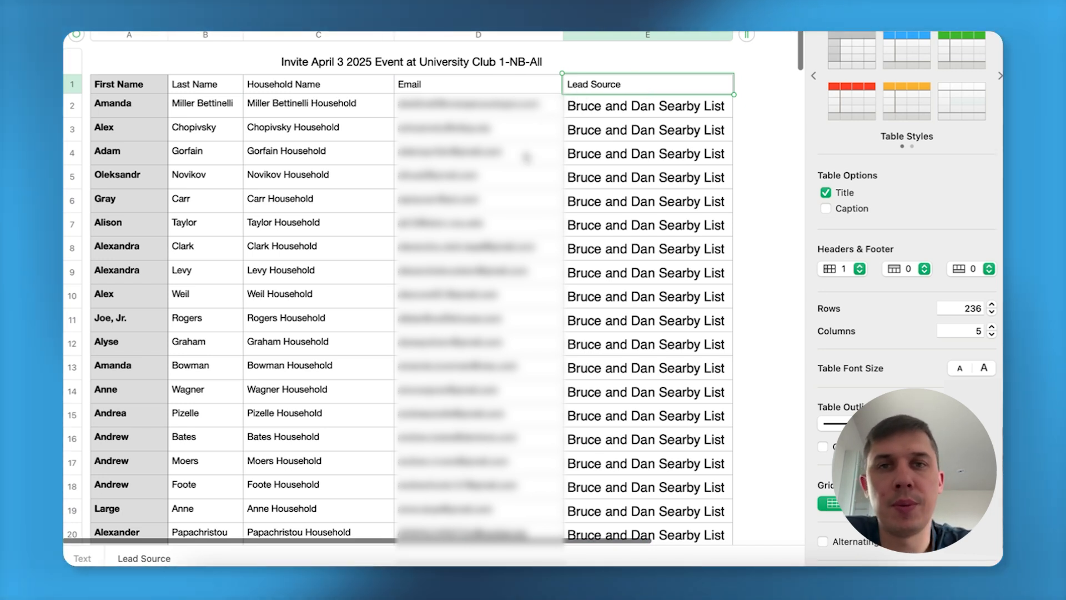
click(92, 0)
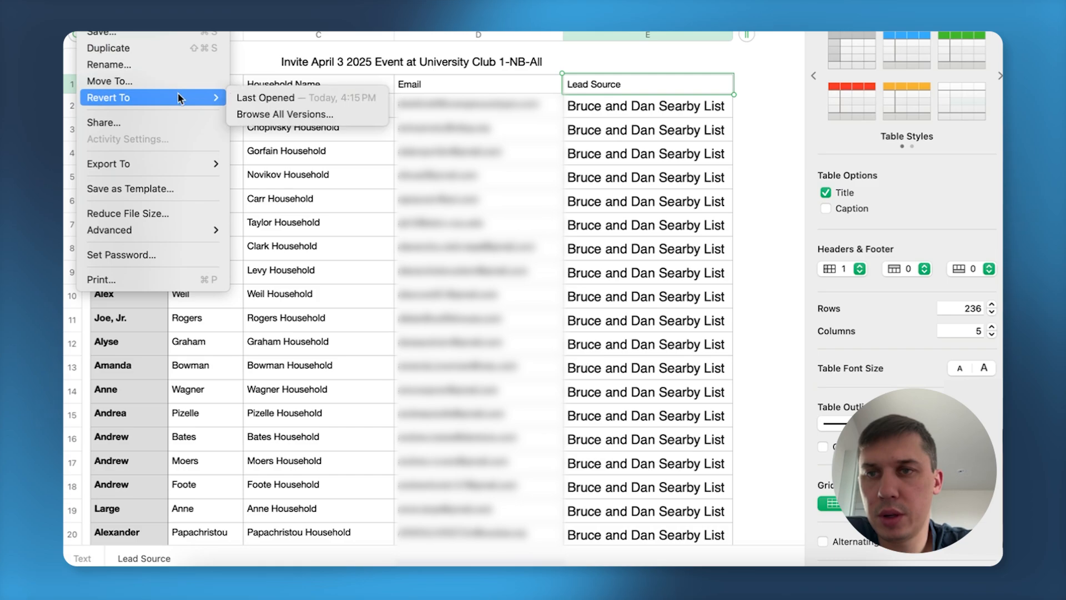
mouse_move(166, 163)
click(297, 195)
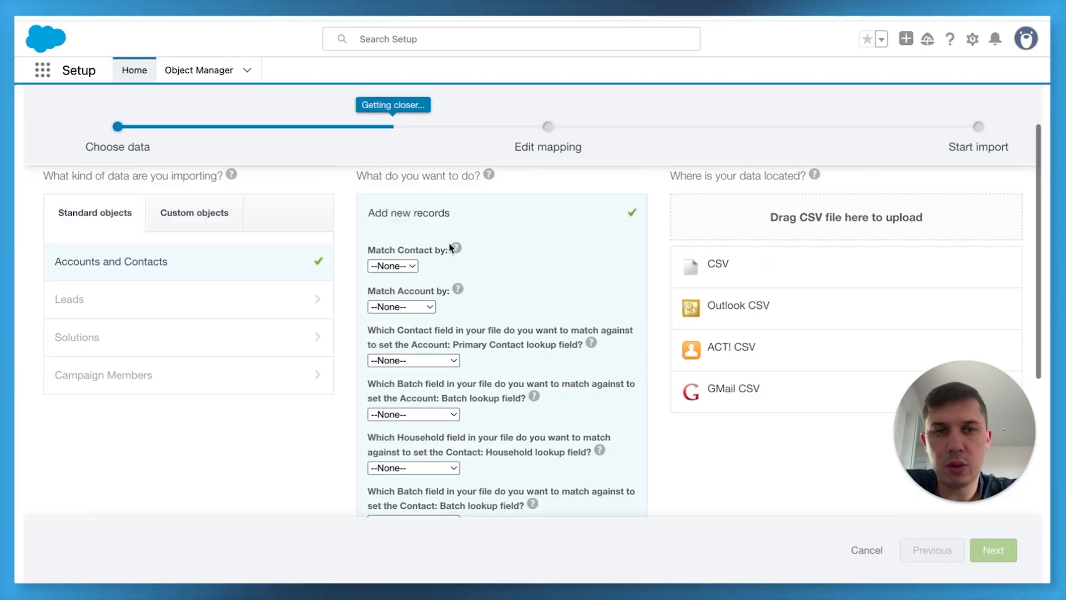
Step: Back in the Salesforce import wizard, select the CSV file "Invite April 3 2025" from Documents as the source and continue to field mapping
scroll(840, 266, up, 2)
click(716, 333)
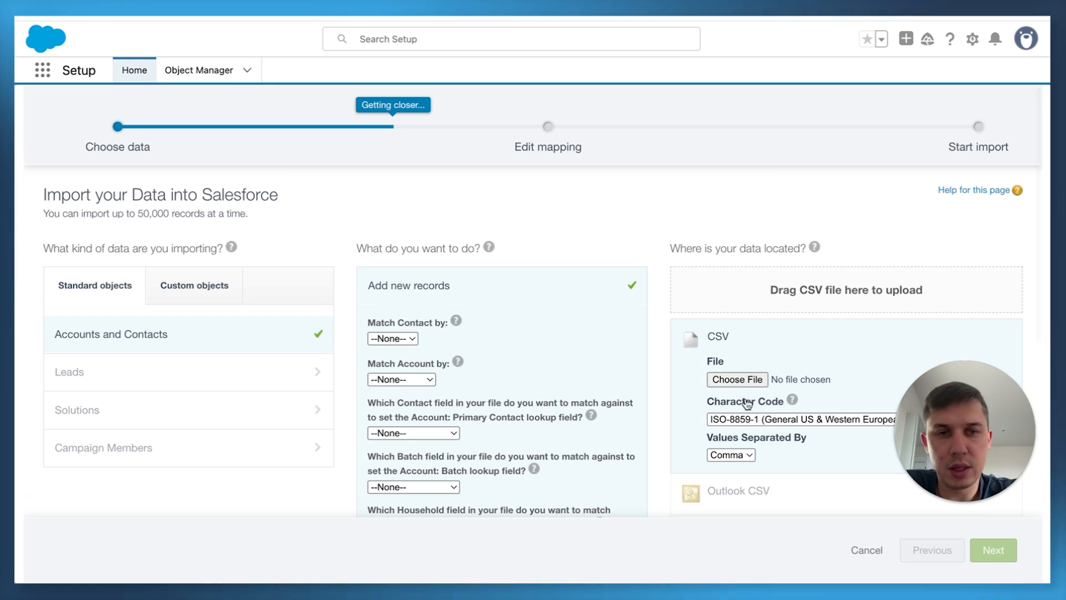
click(722, 379)
click(420, 218)
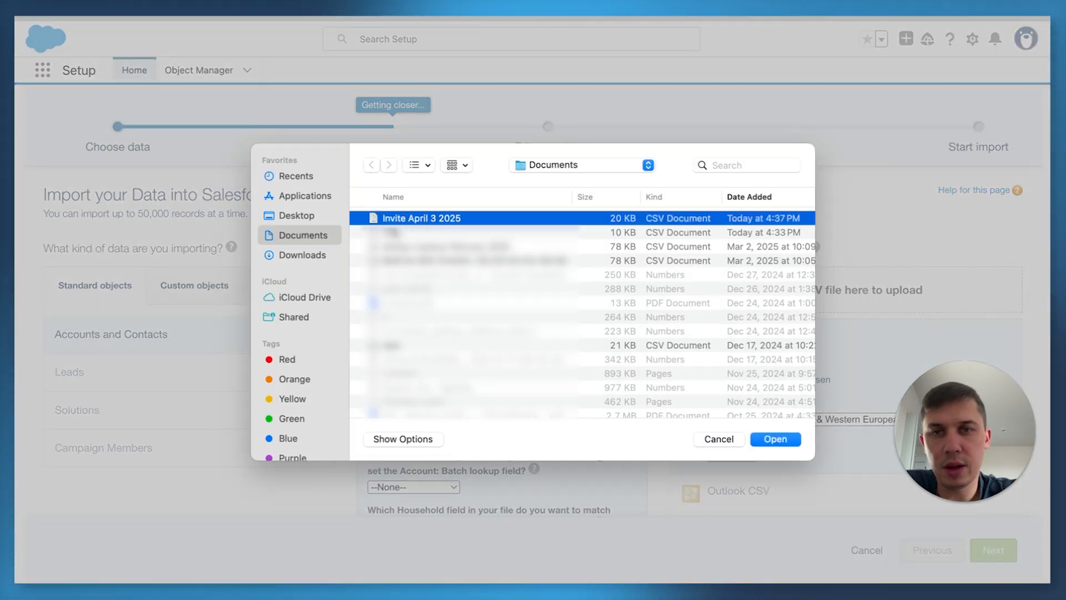
double_click(421, 219)
scroll(588, 255, down, 3)
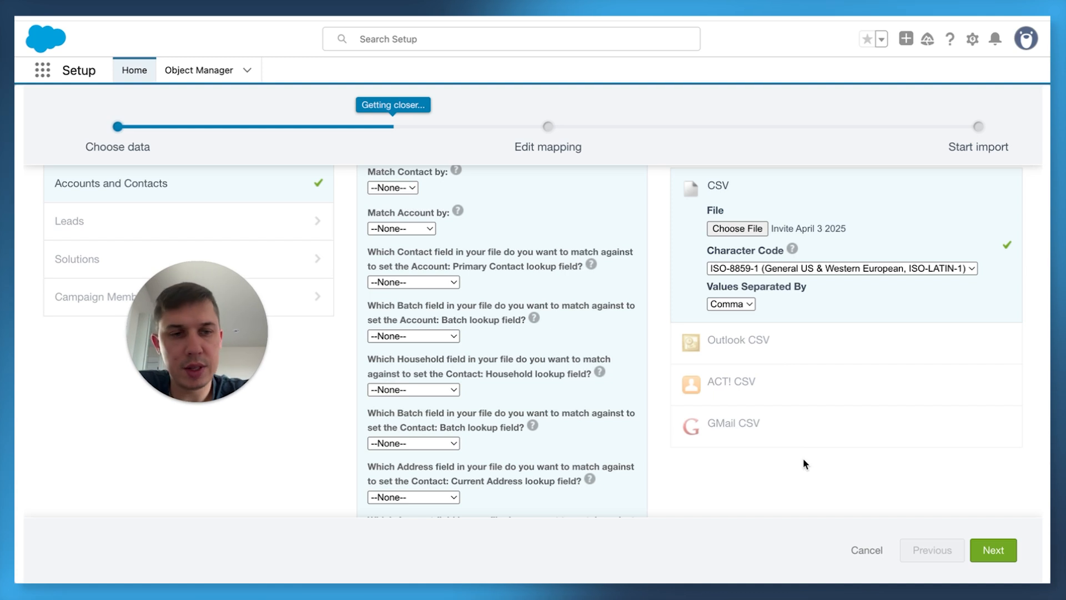
click(1005, 551)
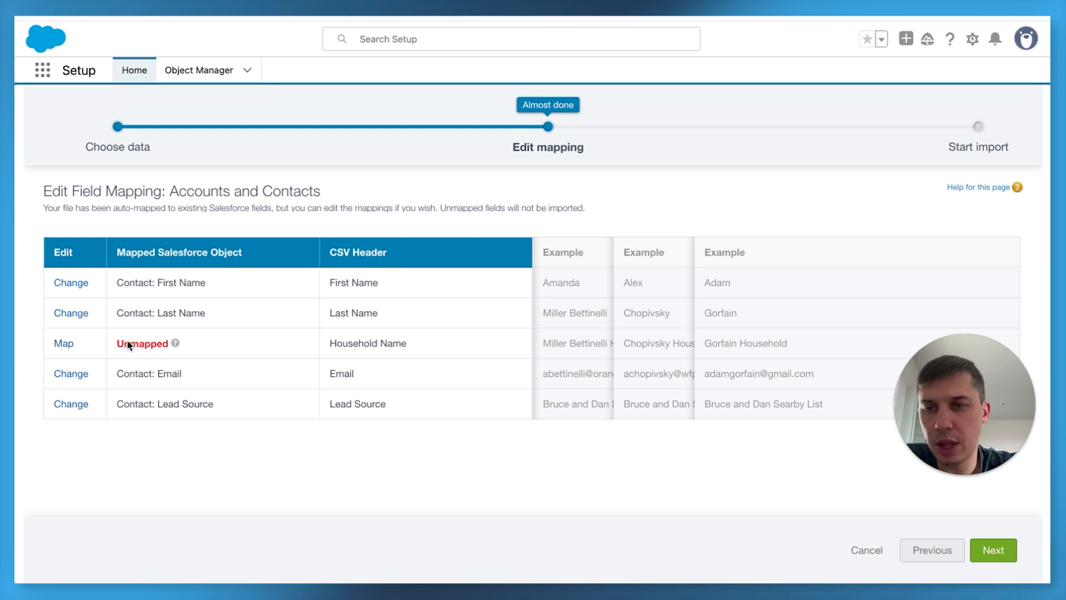
Step: Map the unmapped Household Name column to the Account: Account Name field
click(65, 343)
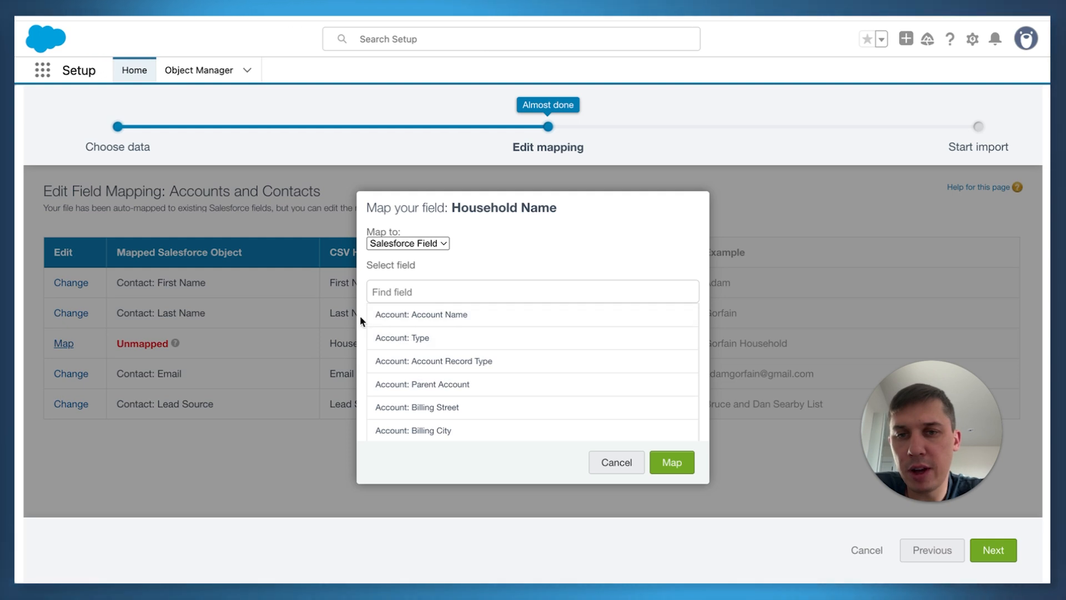
click(419, 318)
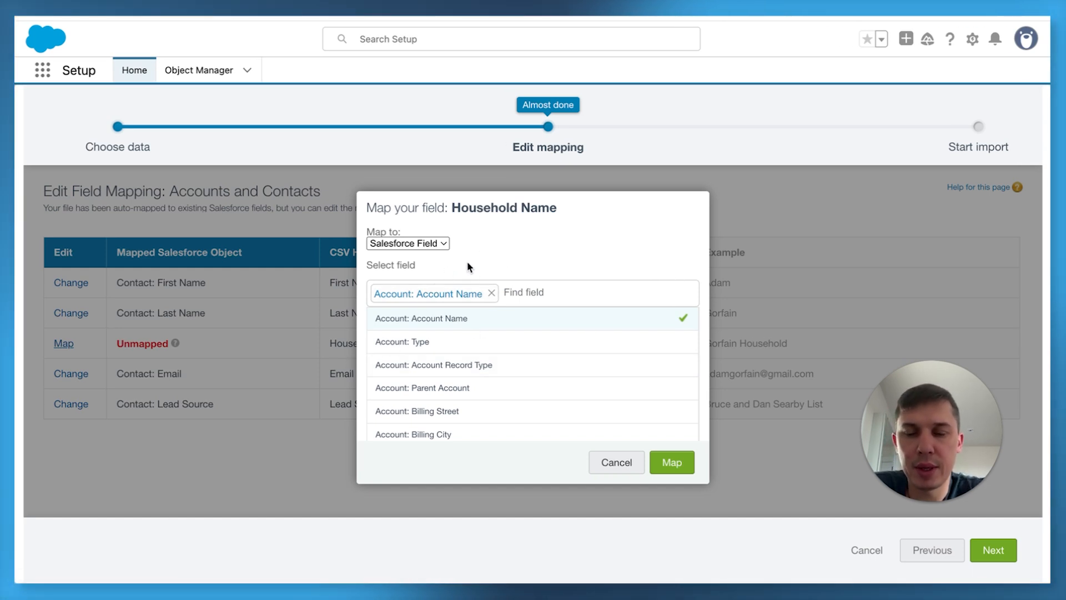
click(675, 467)
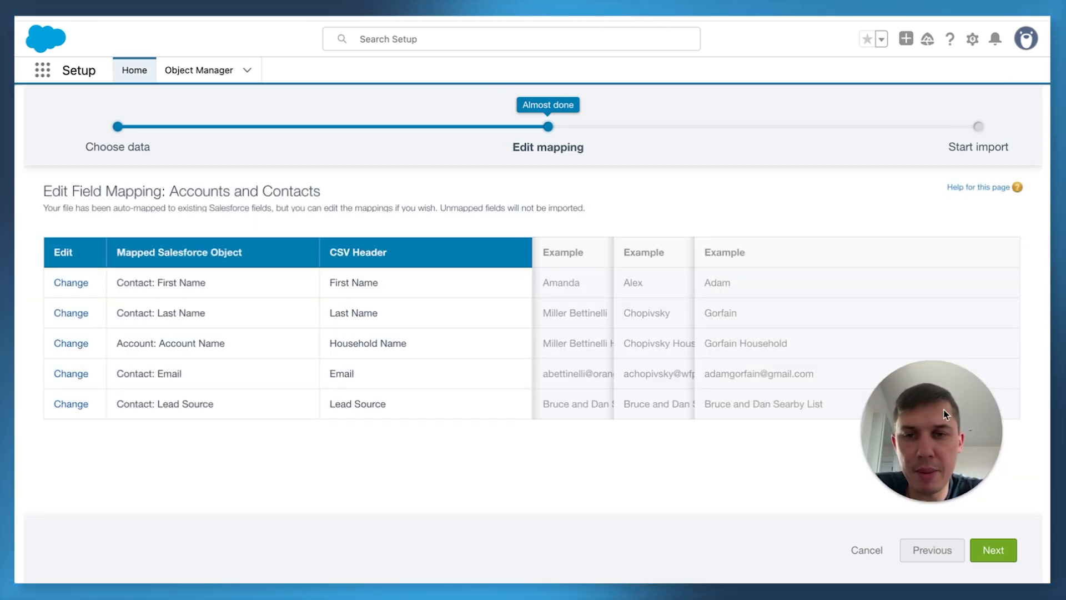
Step: Accept the field mapping, start the import and open its bulk data load job status
click(1005, 550)
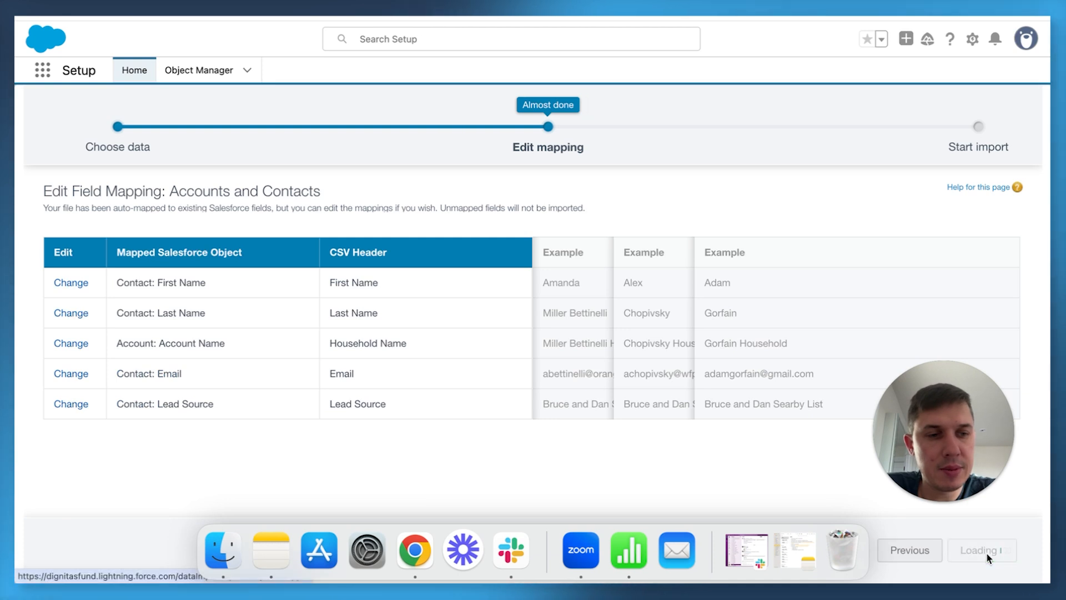
click(975, 548)
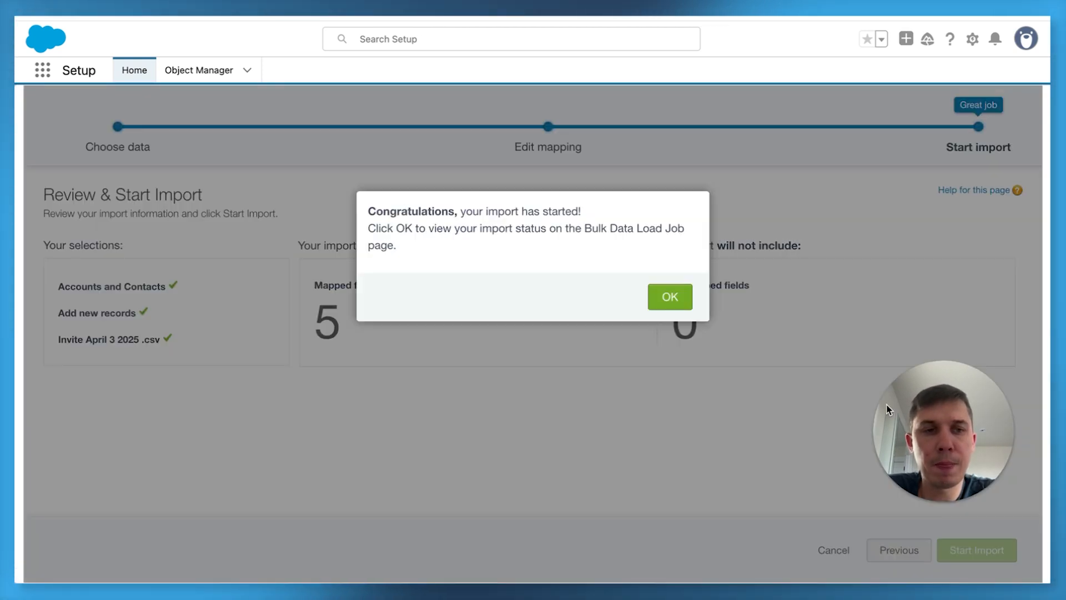
click(669, 296)
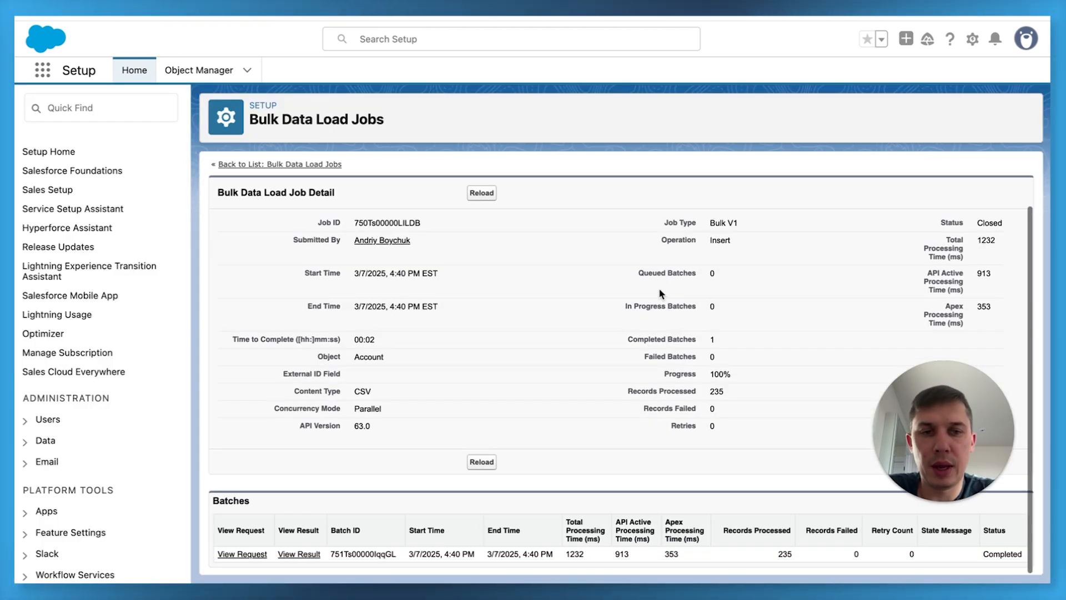